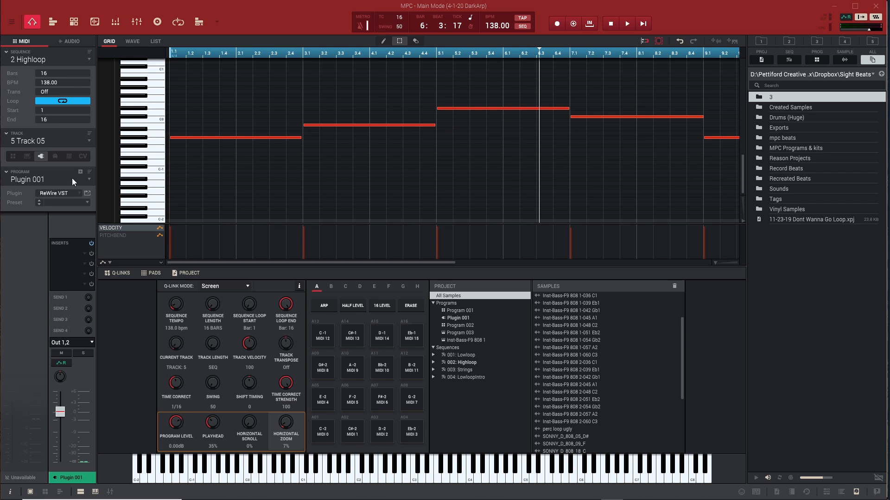
Step: Open the ReWire VST window of Plugin 001, reposition it, and switch to the Reason rack 4-1-20 Dark Arp
left_click(87, 193)
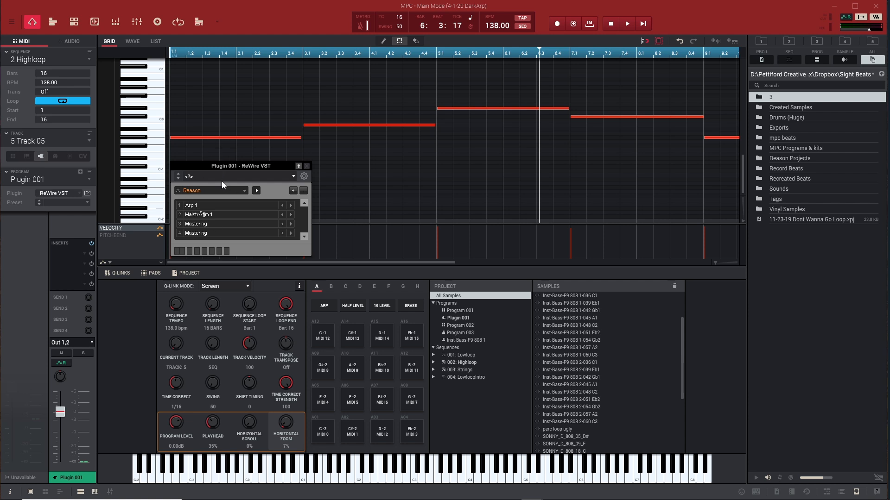
left_click_drag(212, 166, 240, 167)
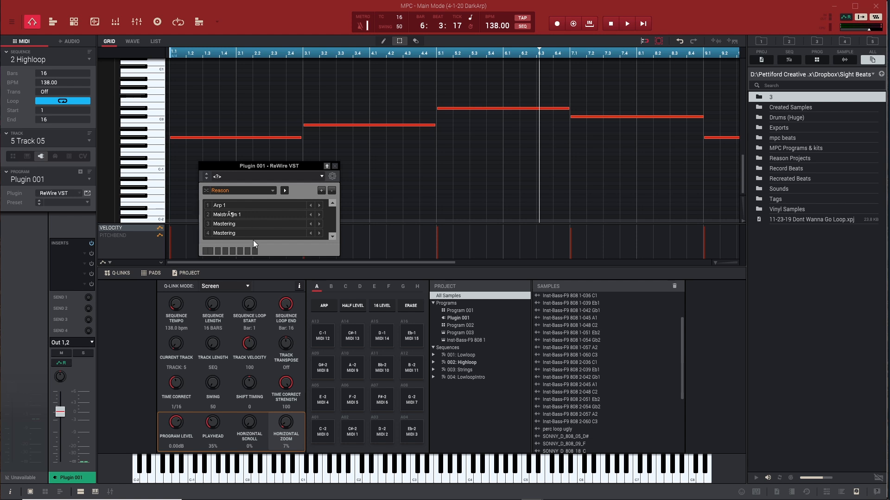
left_click(553, 490)
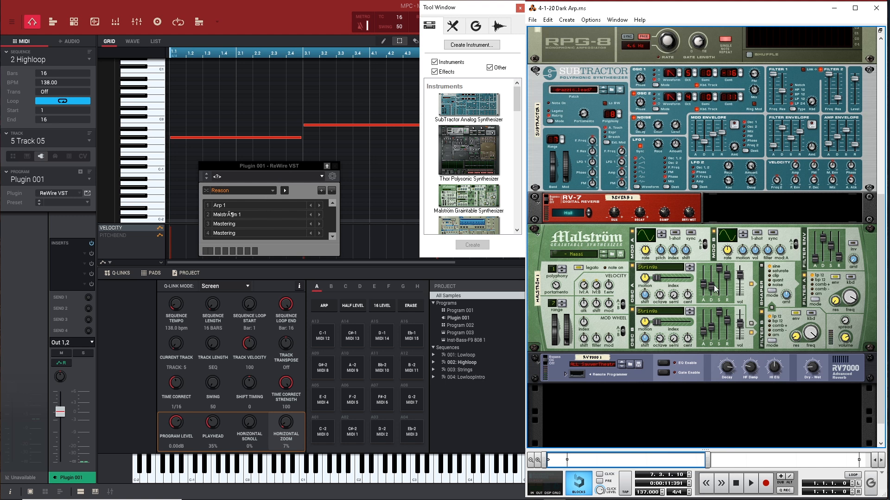
Step: Examine the Reason rack's devices from the front, and trace the cable routing between them on the rear
scroll(663, 213, "up", 6)
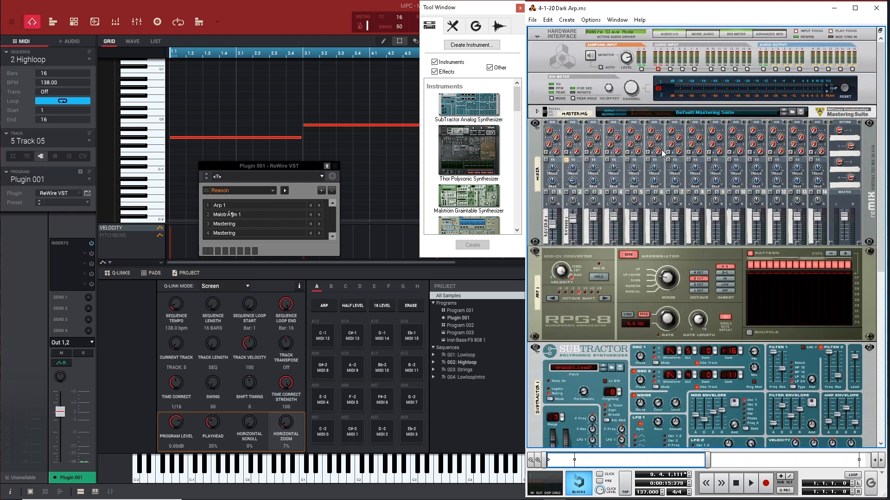
scroll(666, 272, "down", 3)
scroll(679, 222, "down", 3)
scroll(680, 221, "up", 6)
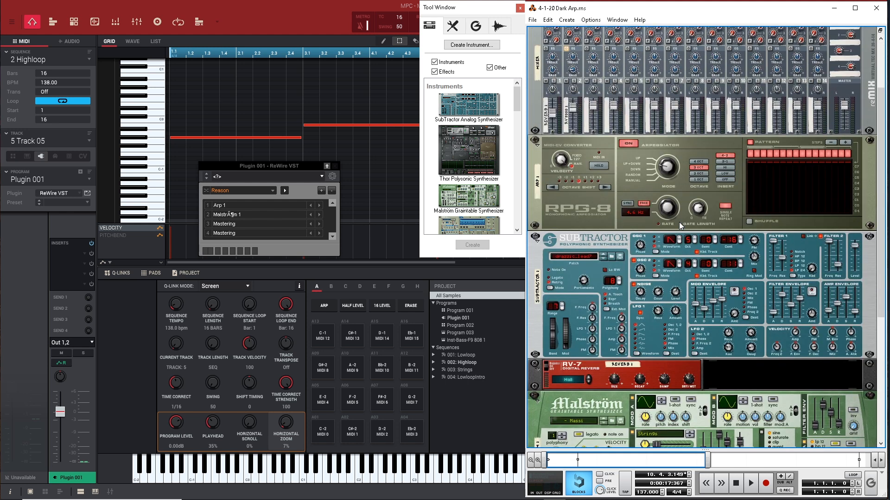
key("Tab")
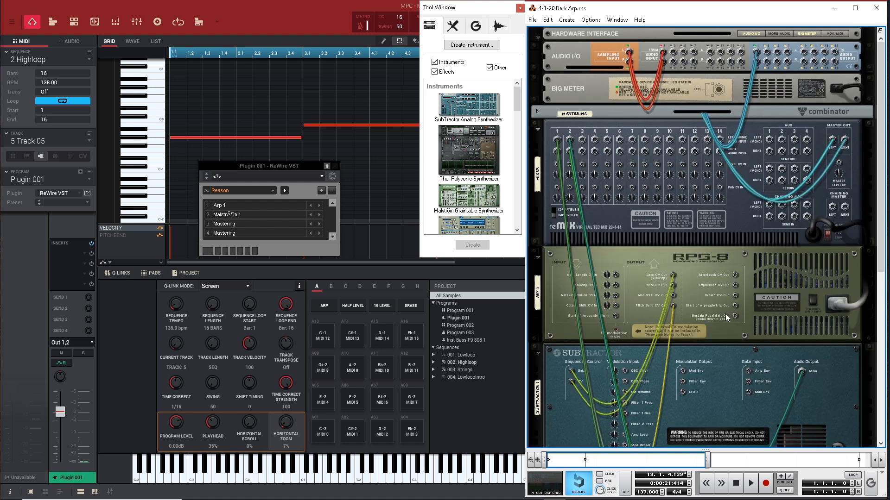
scroll(665, 242, "down", 4)
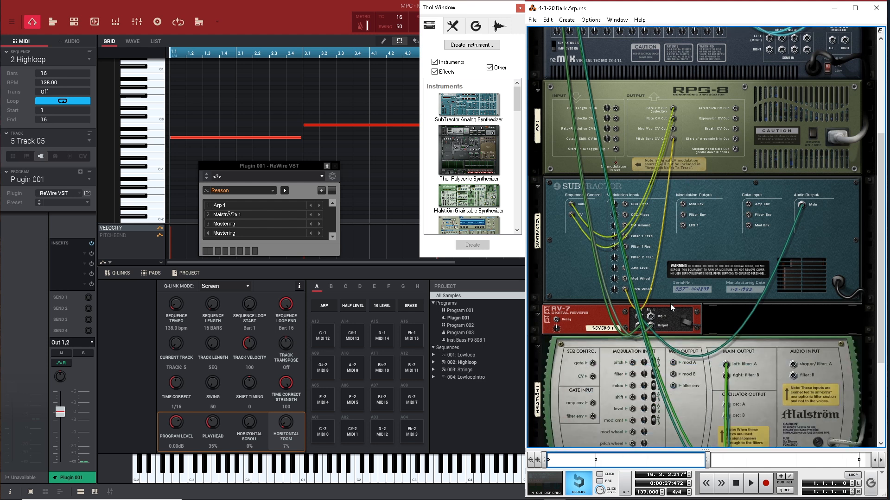
scroll(670, 304, "up", 3)
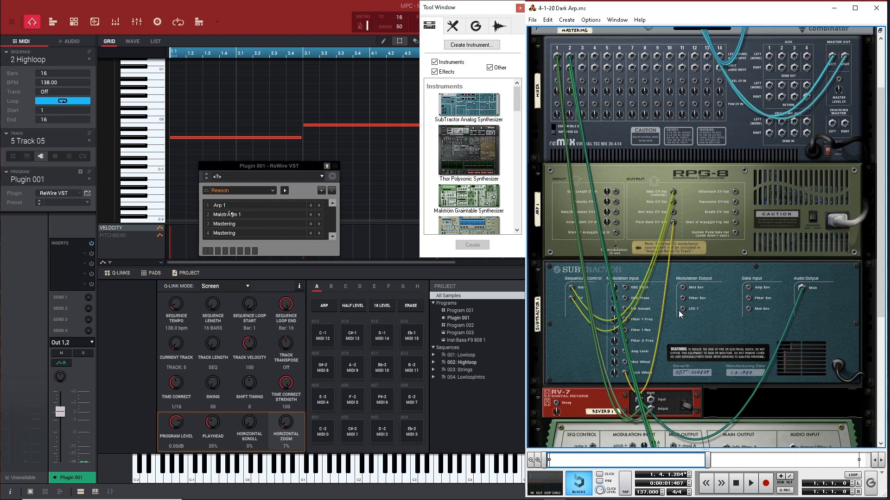
scroll(678, 315, "up", 3)
key("Tab")
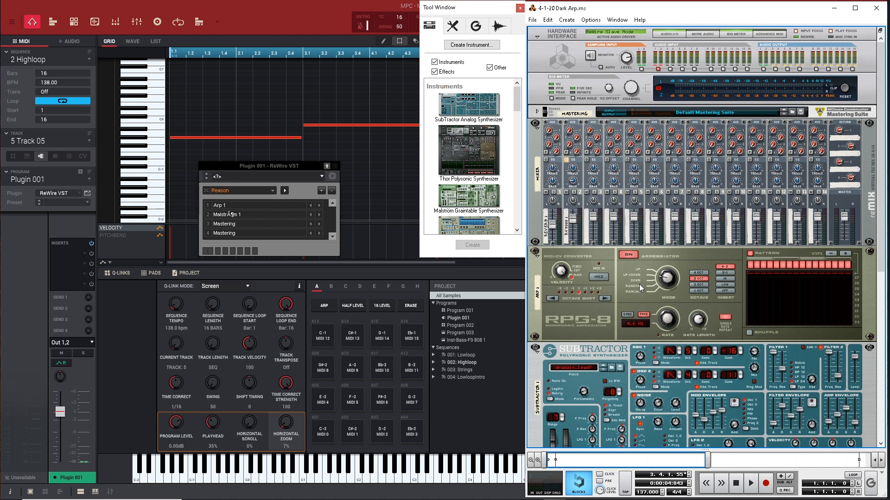
Step: Examine the front controls of the RPG-8, SubTractor, RV-7, Malström and RV7000 devices in the rack
scroll(634, 286, "down", 4)
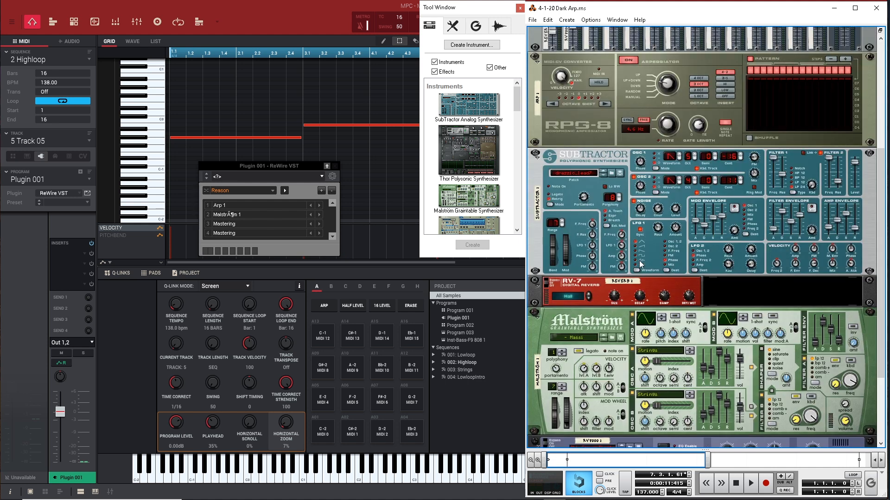
scroll(666, 316, "down", 2)
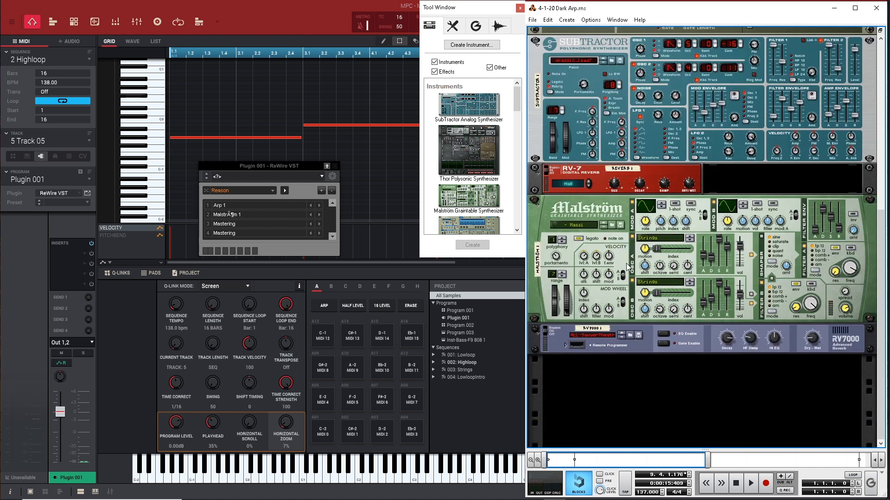
scroll(667, 319, "up", 5)
scroll(678, 298, "down", 2)
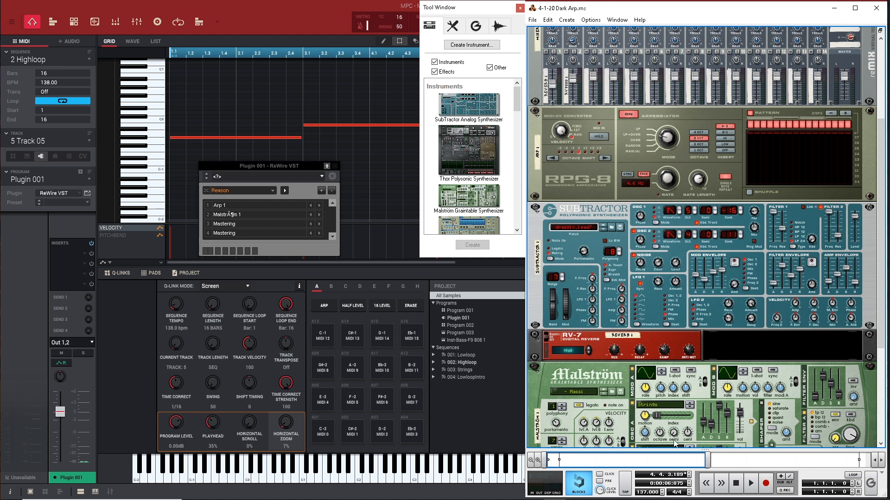
scroll(604, 229, "down", 1)
scroll(589, 229, "up", 1)
left_click(598, 137)
scroll(663, 269, "down", 2)
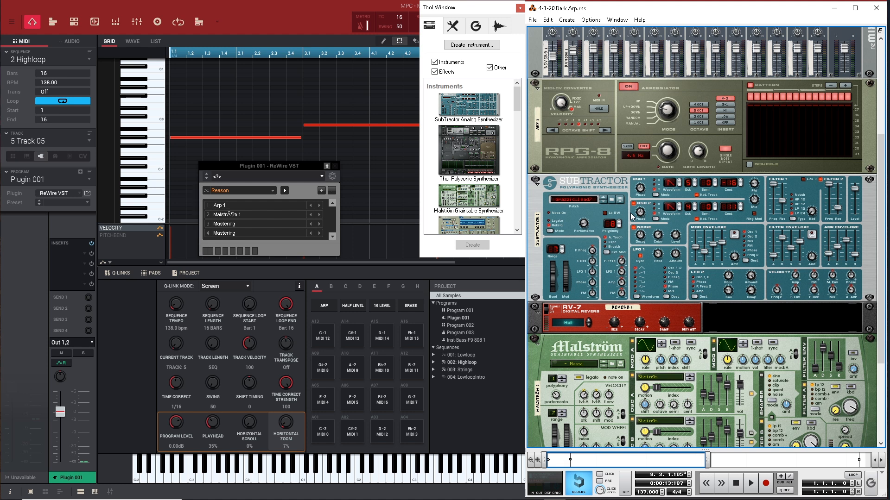
scroll(633, 217, "down", 3)
scroll(633, 216, "up", 3)
mouse_move(514, 108)
left_mouse_down()
mouse_move(519, 141)
mouse_move(517, 106)
left_mouse_up()
scroll(460, 200, "down", 1)
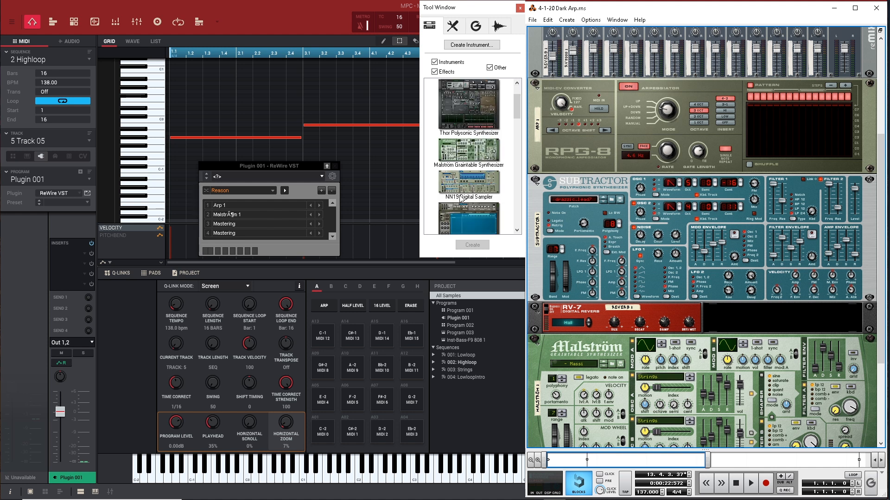
scroll(466, 191, "down", 2)
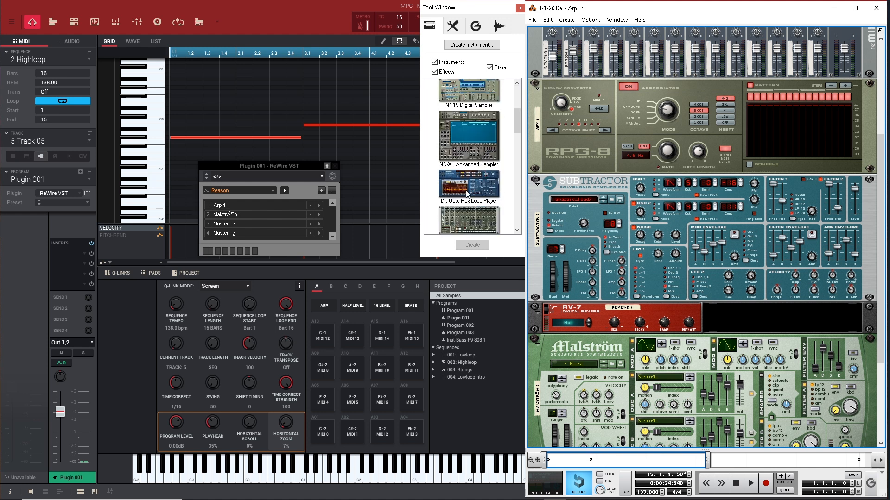
scroll(467, 194, "down", 3)
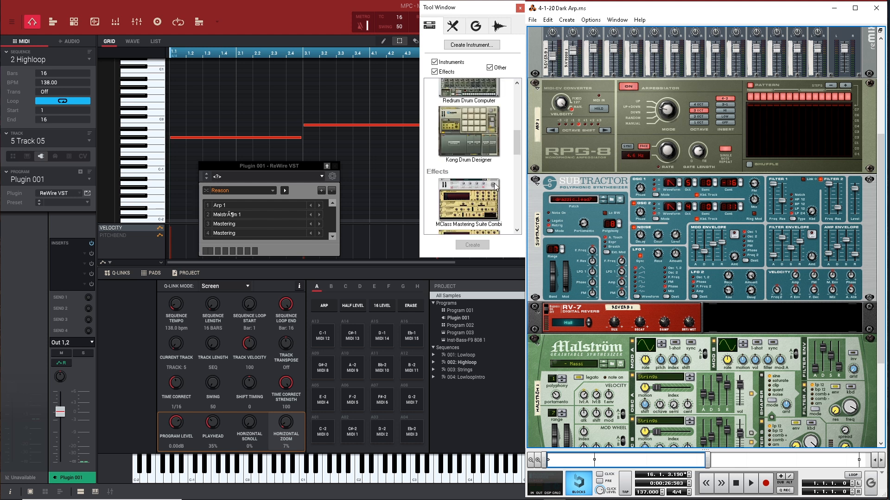
scroll(482, 148, "up", 3)
scroll(483, 156, "up", 3)
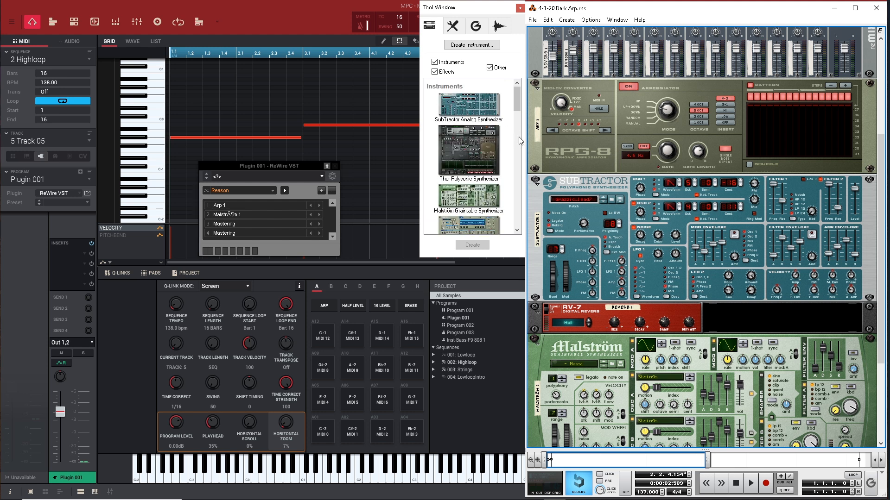
scroll(484, 160, "down", 1)
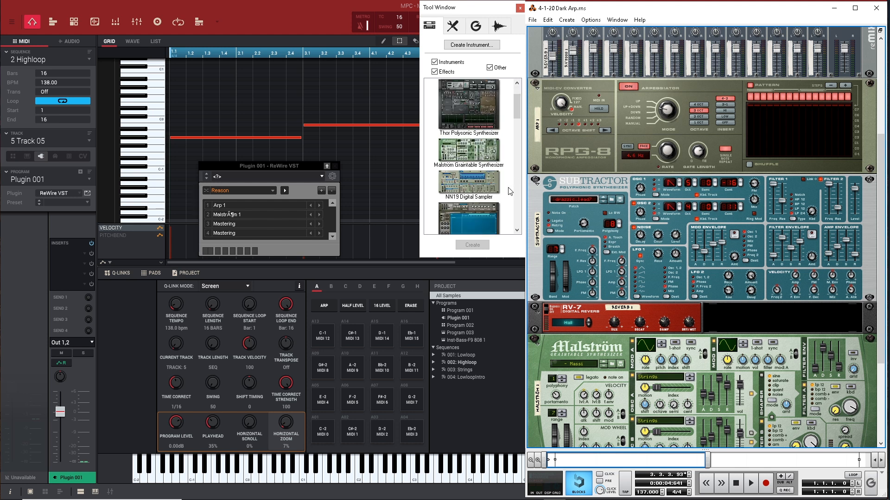
scroll(511, 190, "down", 1)
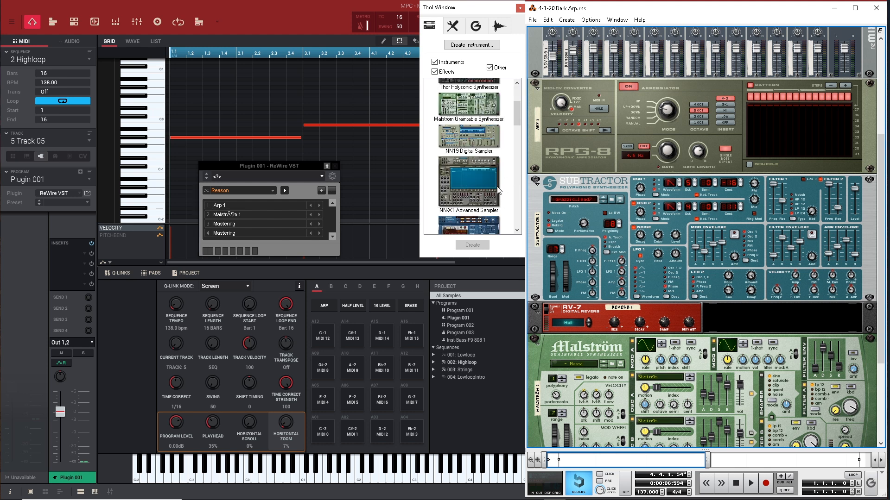
scroll(486, 188, "down", 1)
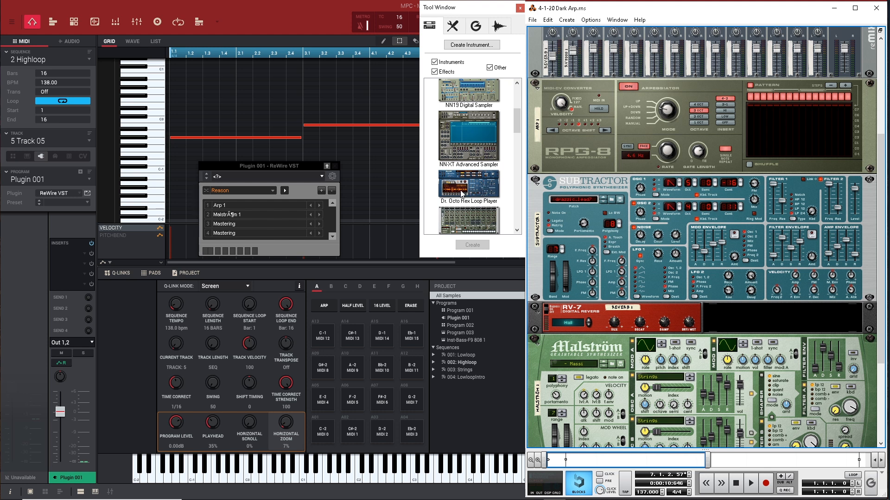
scroll(470, 195, "up", 2)
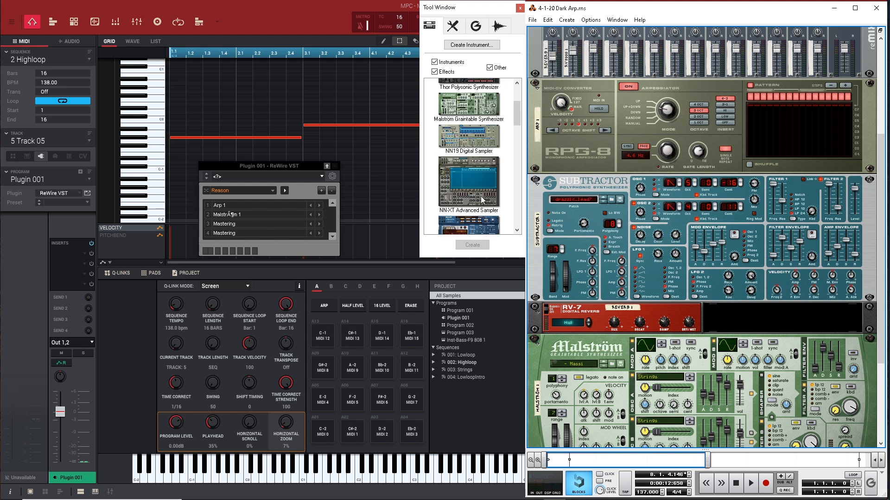
scroll(484, 192, "up", 2)
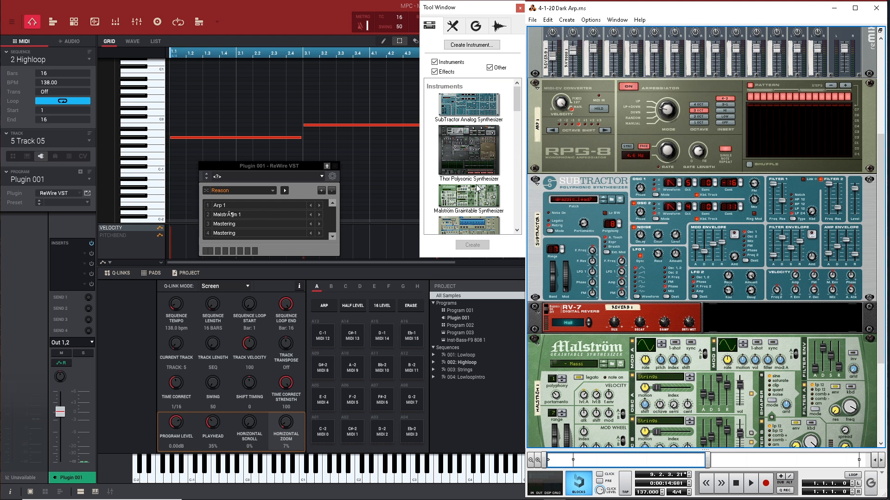
scroll(482, 209, "down", 1)
scroll(484, 199, "down", 1)
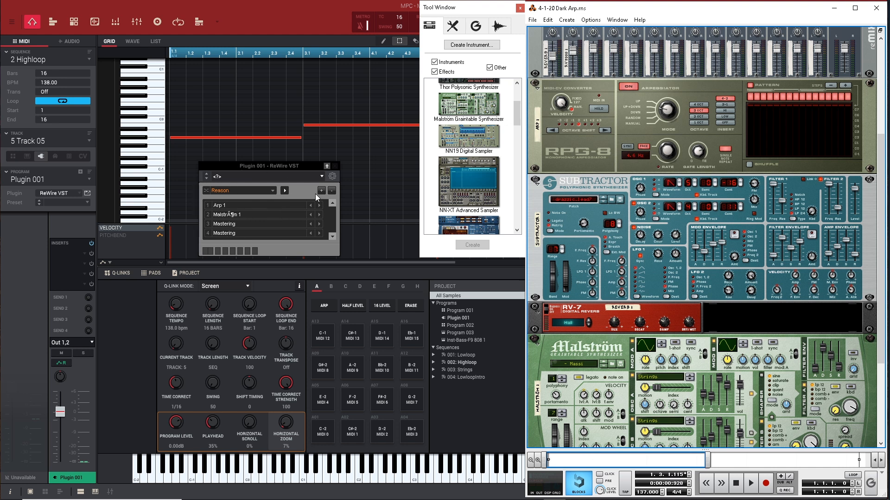
Step: Return to the MPC project, minimize Reason, and review the Reason device slots in the ReWire VST window
left_click(320, 191)
mouse_move(333, 217)
left_mouse_down()
mouse_move(331, 241)
mouse_move(331, 211)
left_mouse_up()
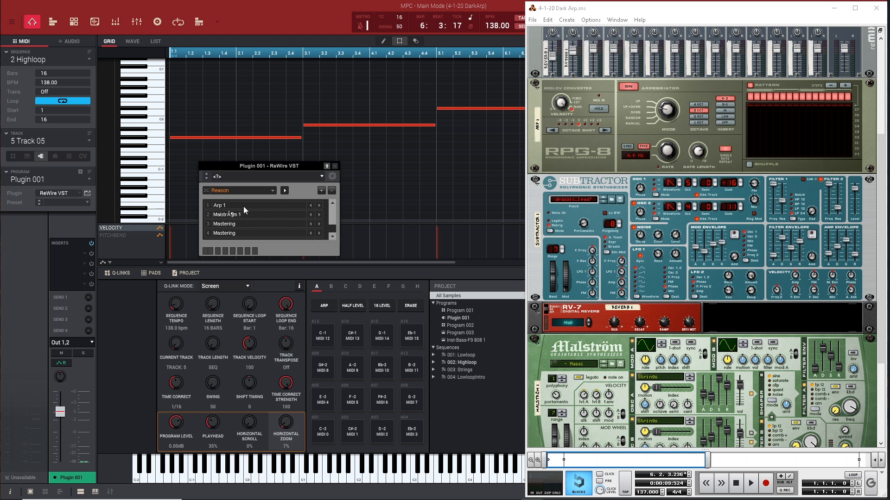
left_click(833, 8)
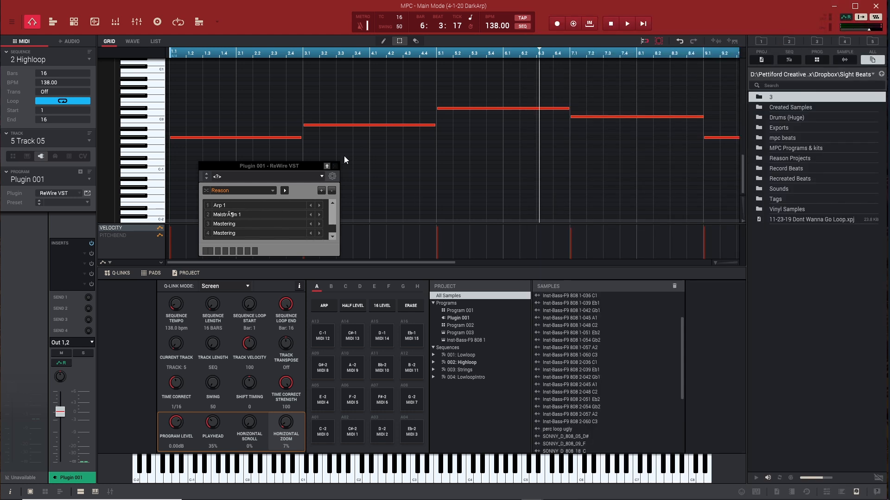
left_click(237, 206)
left_click(299, 166)
Step: Switch back to Reason and add an NN-XT Advanced Sampler to the rack below the RV7000 reverb
mouse_move(424, 493)
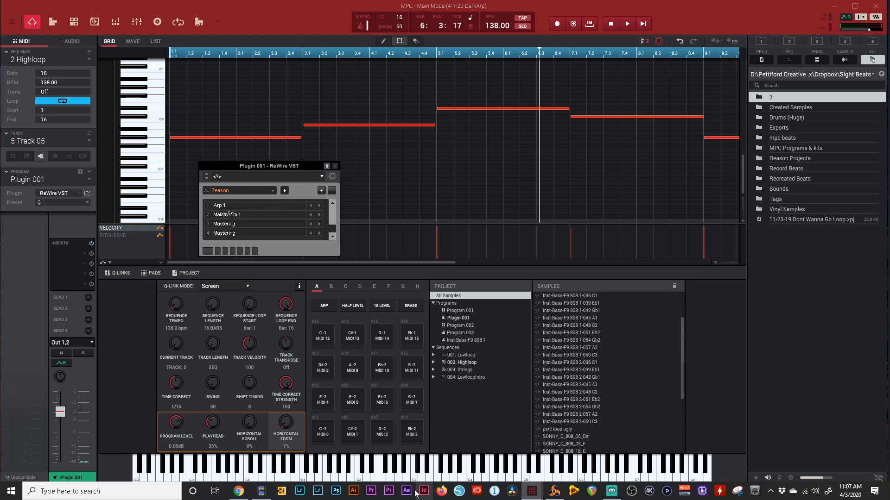
left_click(556, 488)
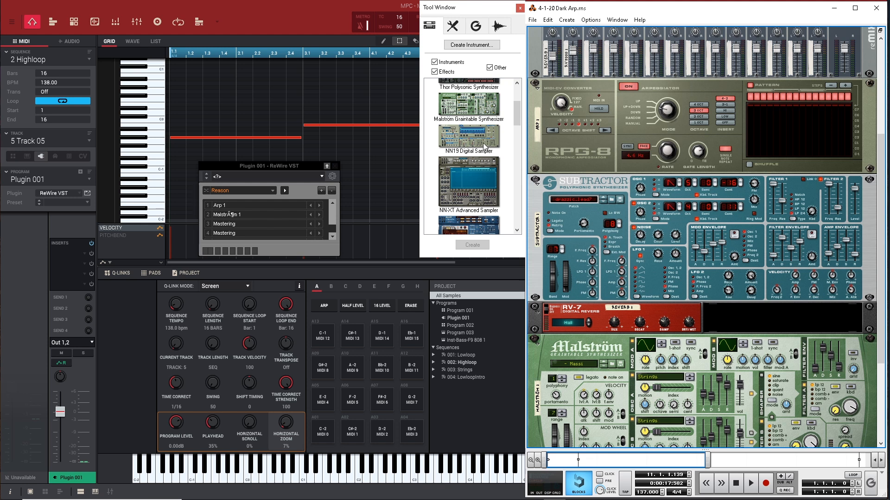
left_click(469, 139)
scroll(673, 206, "down", 3)
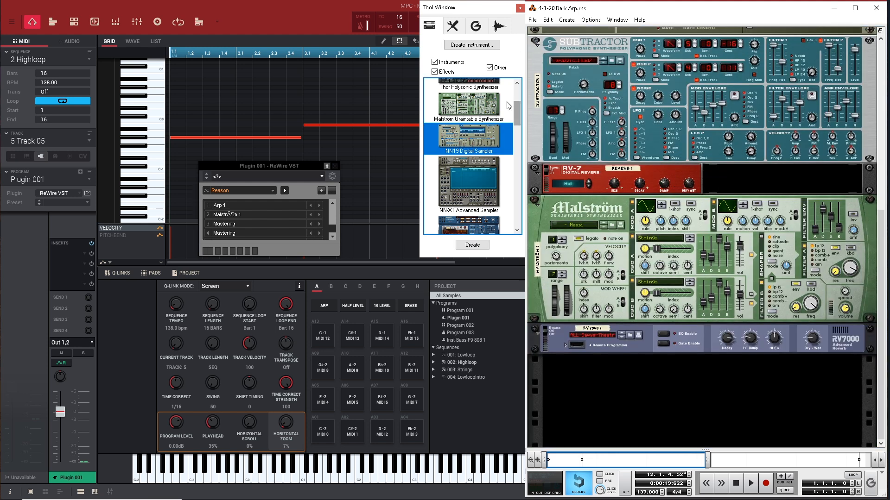
scroll(478, 182, "down", 3)
scroll(473, 181, "up", 1)
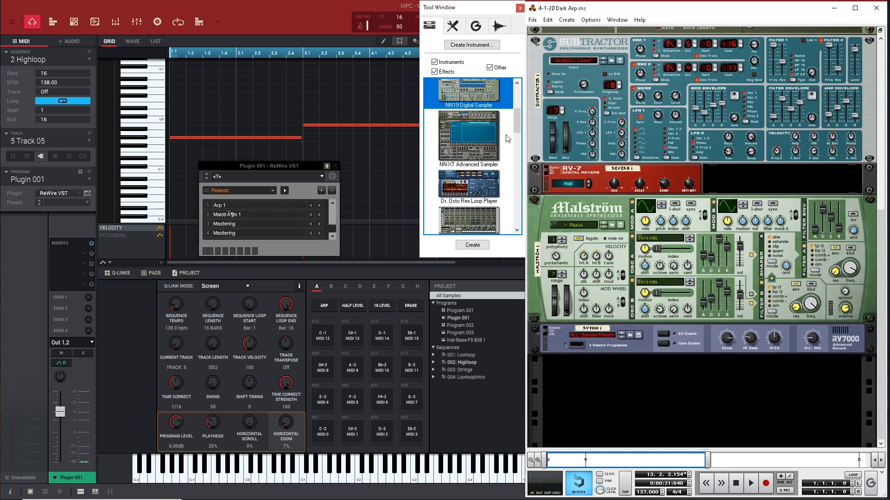
left_click(467, 141)
left_click_drag(459, 137, 594, 360)
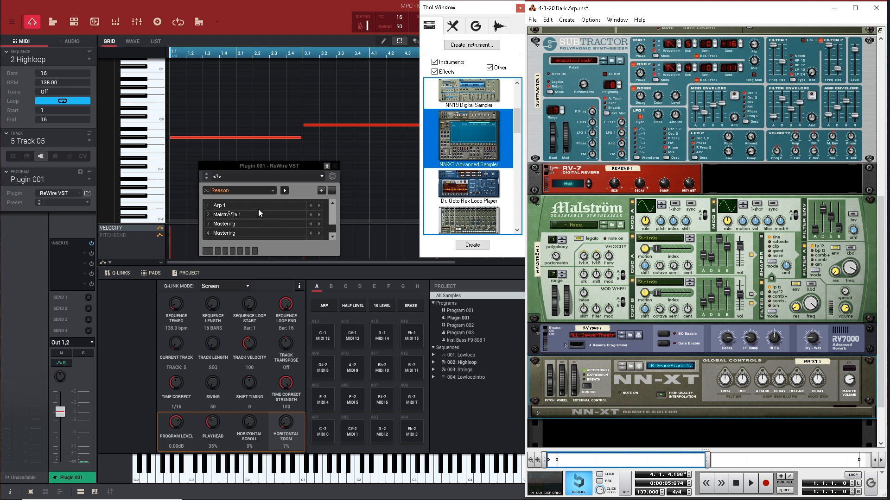
Step: Assign the NN-XT device to slot 3 of the ReWire VST plugin
left_click(332, 227)
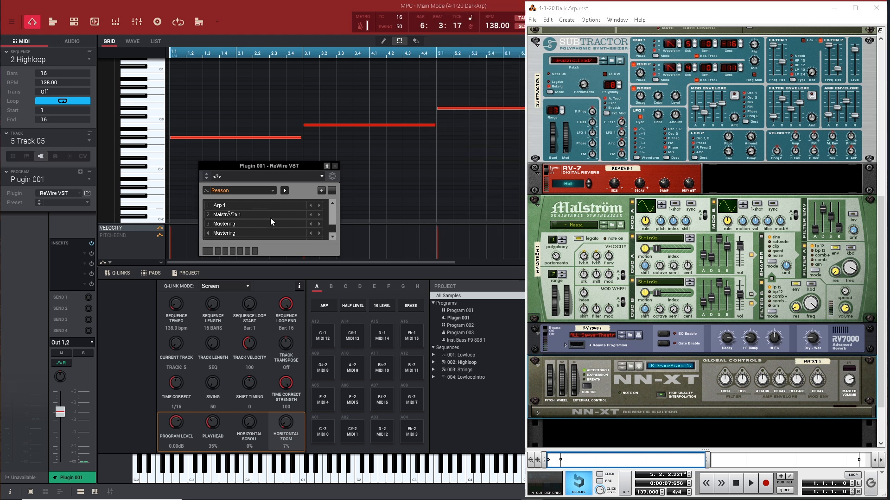
left_click(231, 226)
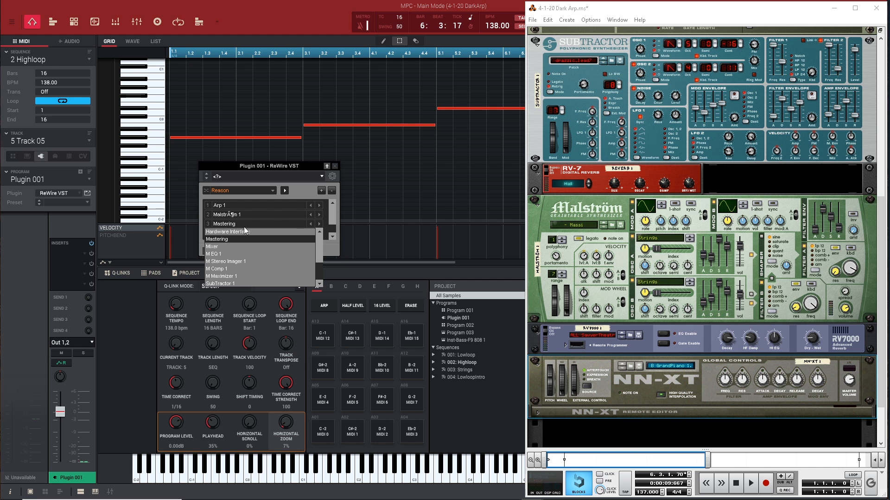
scroll(297, 273, "down", 5)
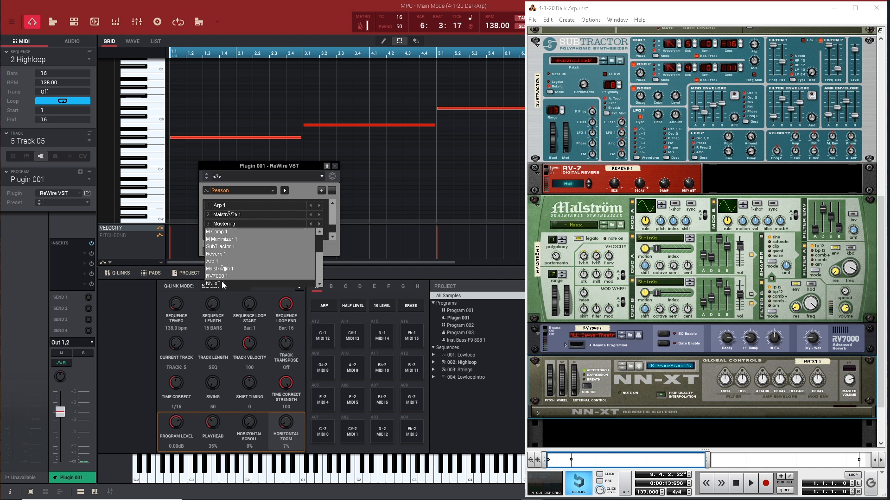
left_click(218, 283)
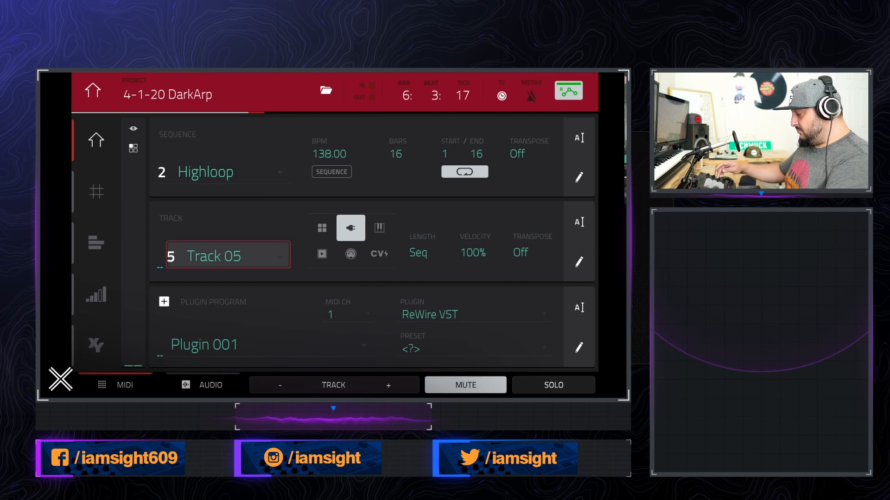
Step: Set the MIDI channel of the Plugin 001 program on Track 05 to 2
left_click(349, 314)
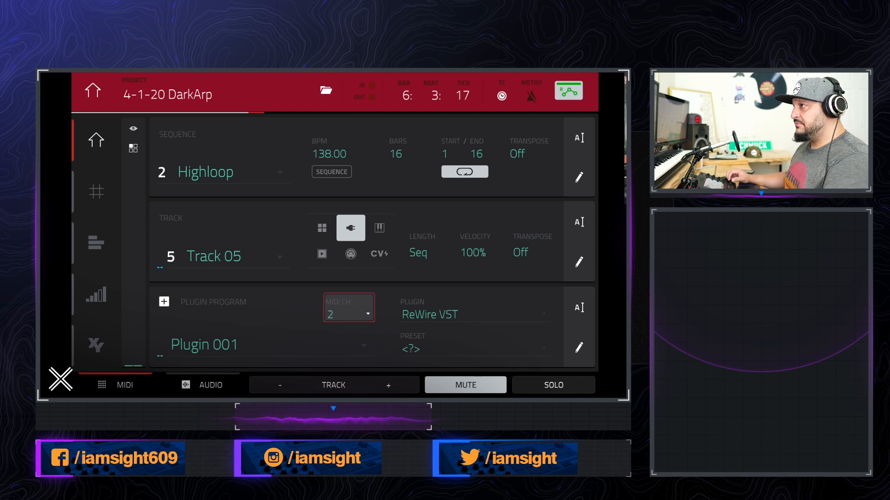
Step: Turn unused track 13 into a plugin track using the Plugin 001 ReWire VST program and set its MIDI channel to 3
left_click(228, 256)
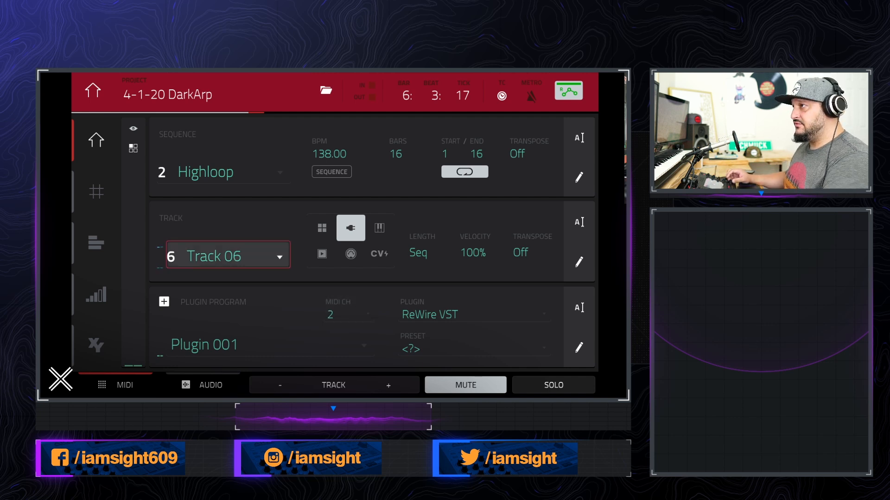
scroll(228, 256, "down", 4)
scroll(228, 256, "up", 2)
scroll(228, 255, "down", 3)
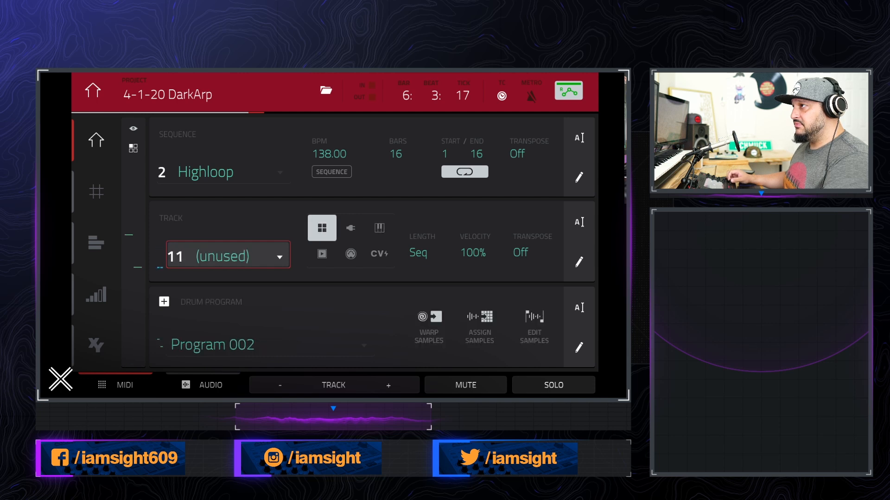
scroll(228, 256, "down", 2)
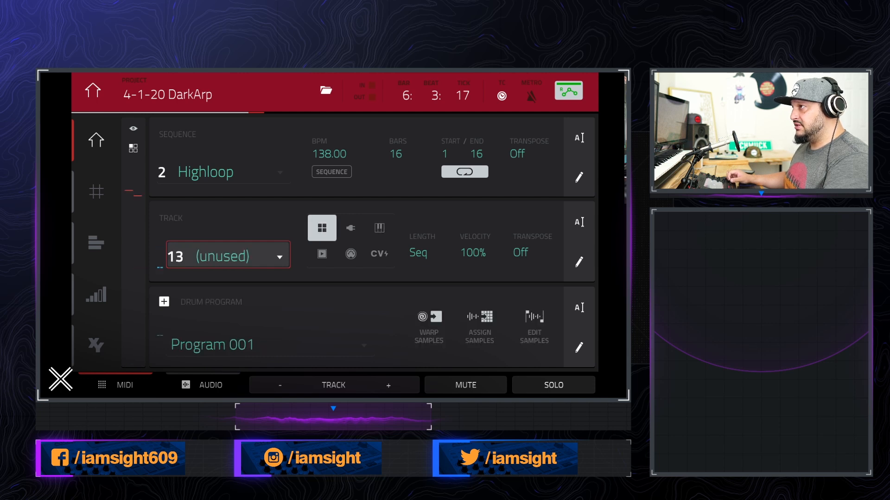
left_click(351, 228)
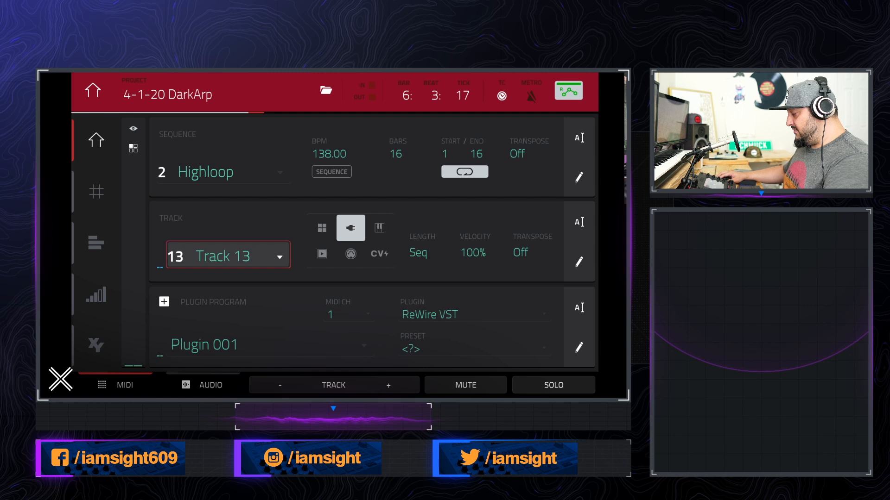
left_click(349, 308)
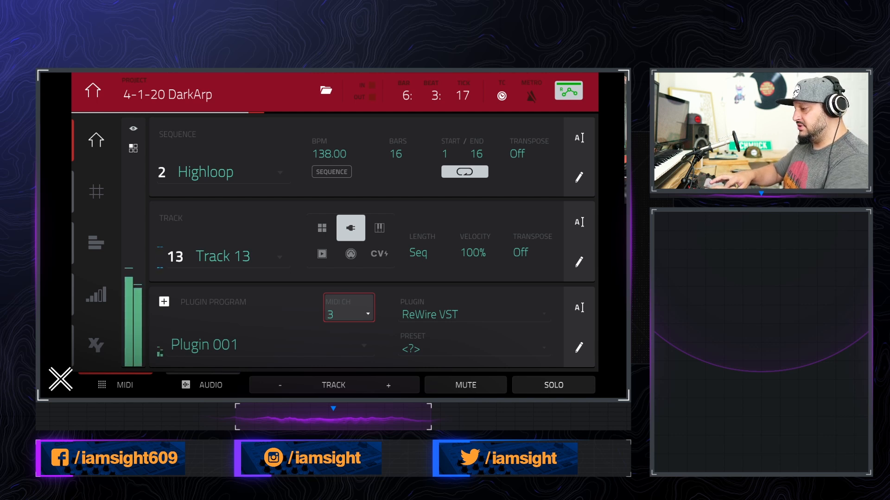
Step: Open the pad chord progressions for the G# Dorian Mv4 Ab Scary Trap 4 set and adjust their octave
left_click(93, 90)
left_click(340, 362)
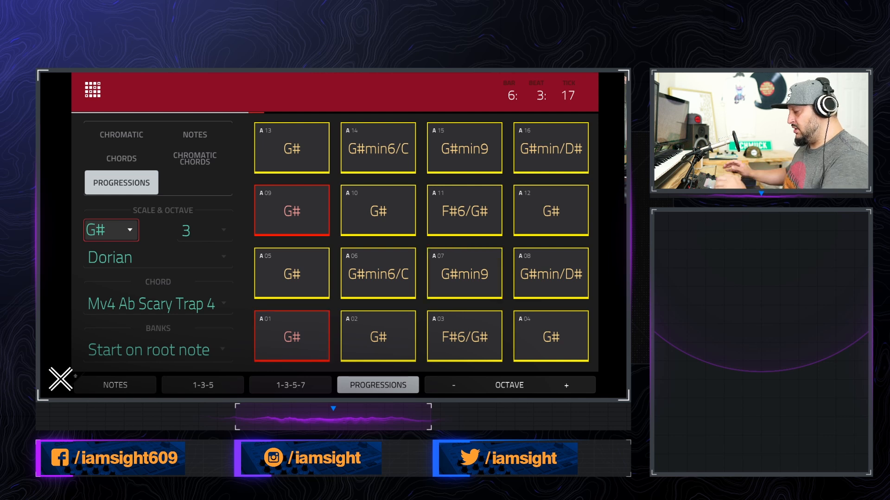
left_click(204, 231)
scroll(205, 231, "down", 1)
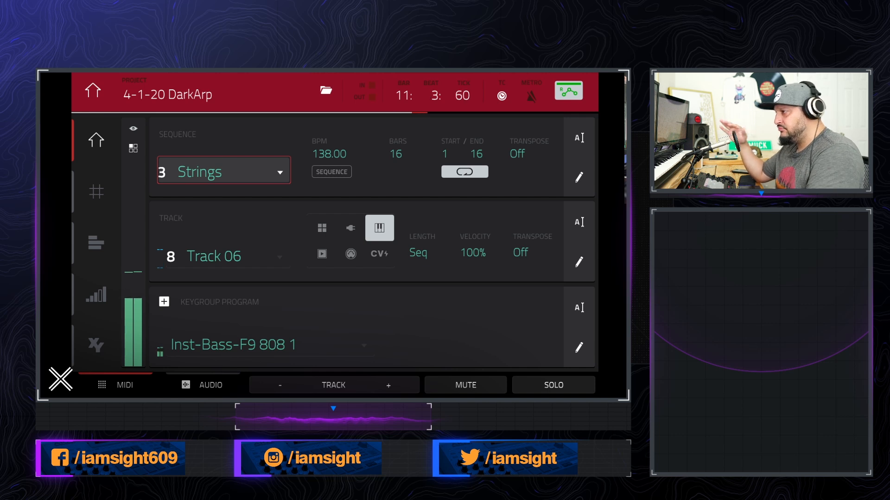
Step: Switch the active sequence to 4, LowloopIntro
scroll(224, 171, "down", 1)
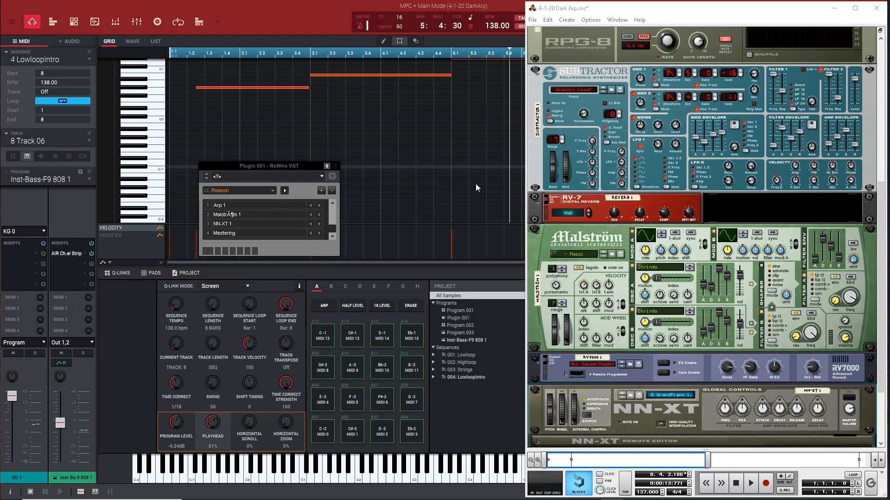
Step: Examine the project saving commands available in the MPC software without running any of them
left_click(11, 22)
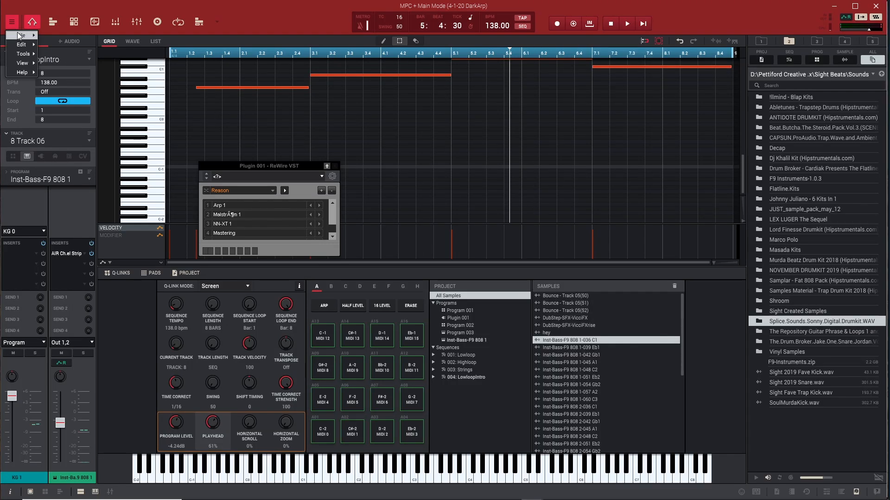
mouse_move(19, 37)
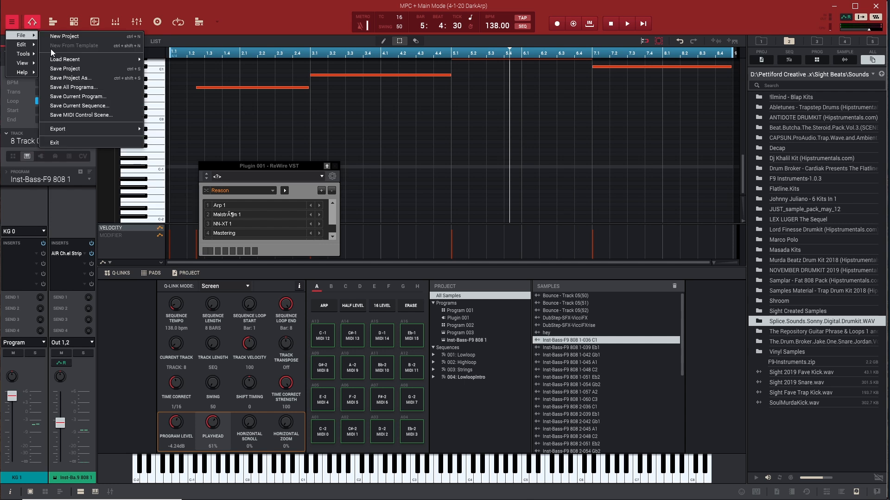
left_click(224, 21)
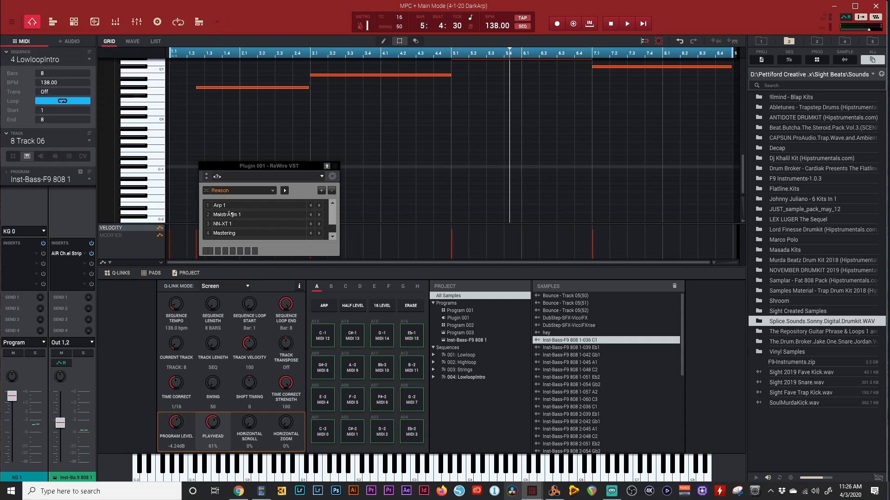
Step: Switch to Reason, inspect the Save Song dialog for the 4-1-20 Dark Arp song, and dismiss it without saving
left_click(553, 494)
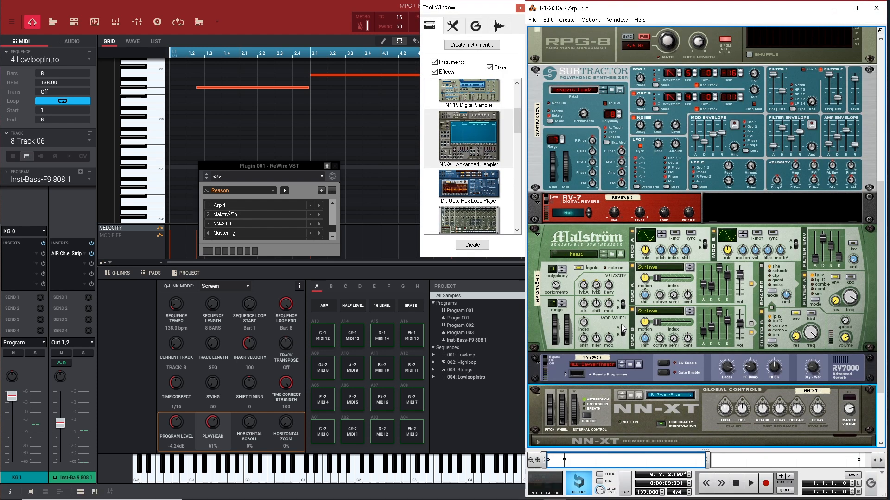
left_click(533, 19)
left_click(550, 81)
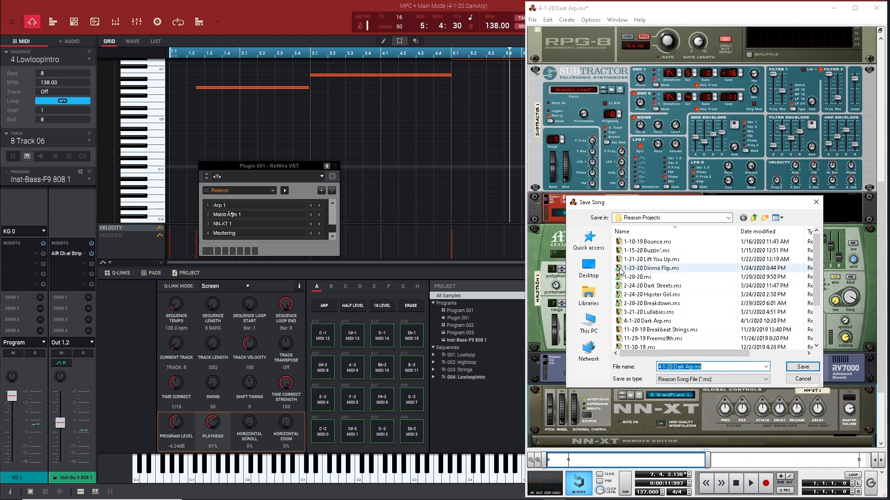
left_click(808, 379)
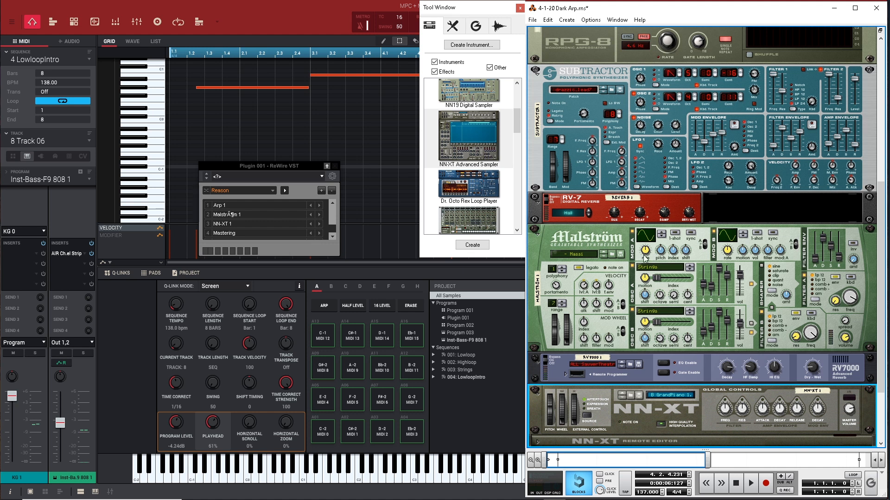
left_click(617, 20)
left_click(745, 13)
scroll(684, 356, "up", 5)
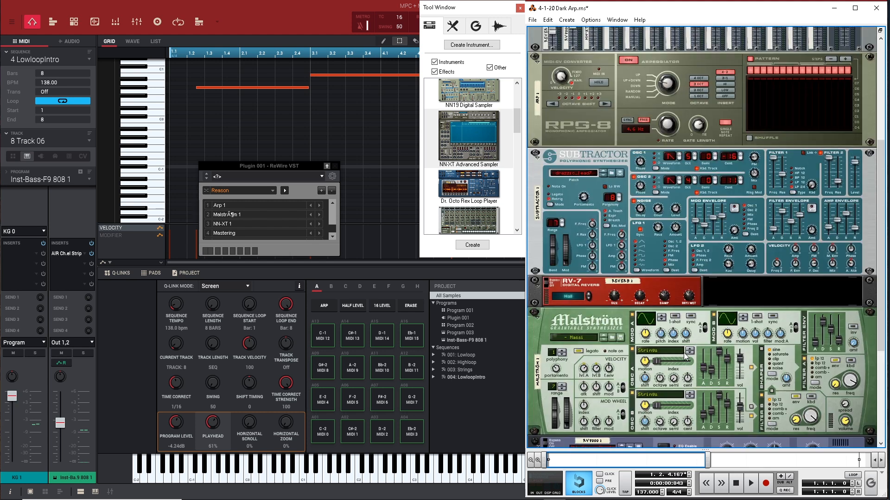